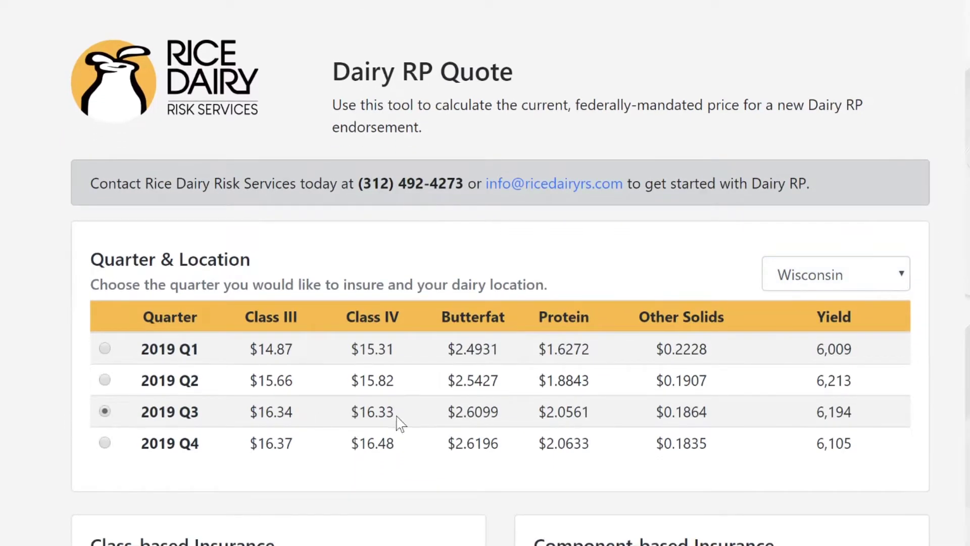
Step: Examine the Wisconsin 2019 Q3 prices, the class-based and component-based pricing by coverage level, and the production, insurance type and protection settings
scroll(404, 422, down, 5)
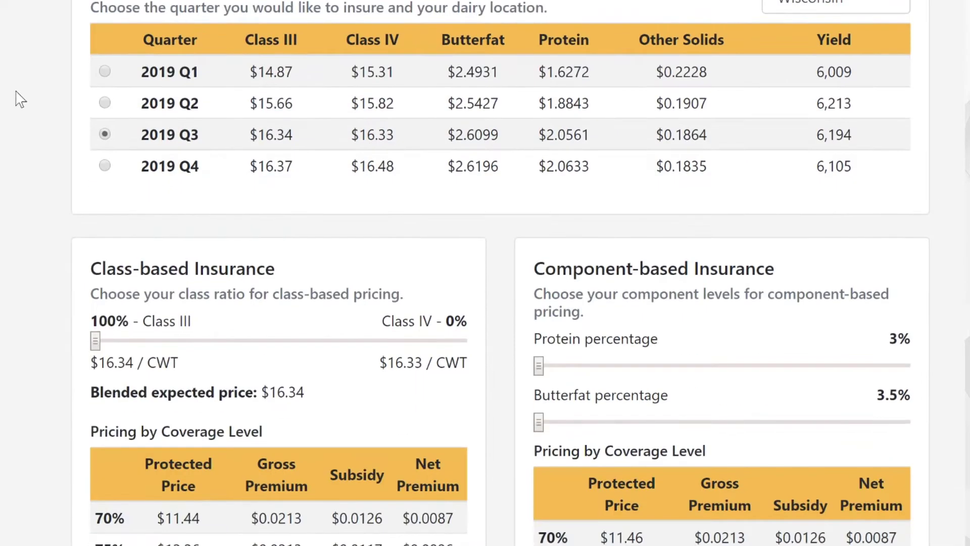
scroll(500, 204, down, 6)
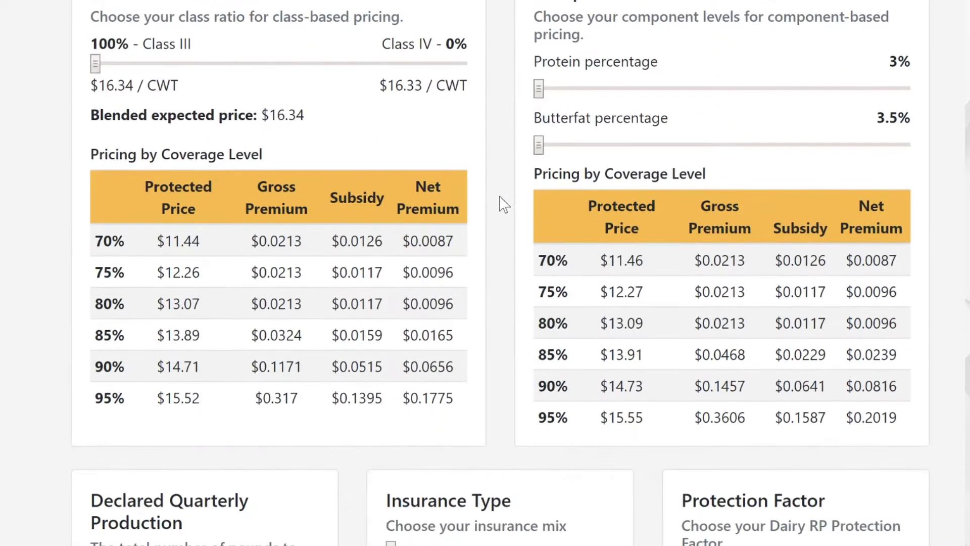
scroll(504, 204, up, 3)
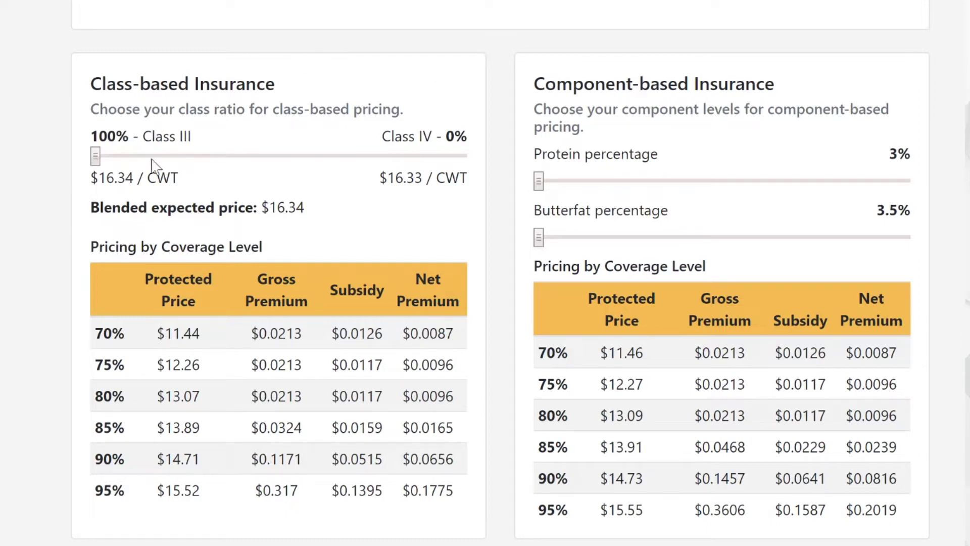
scroll(155, 181, down, 2)
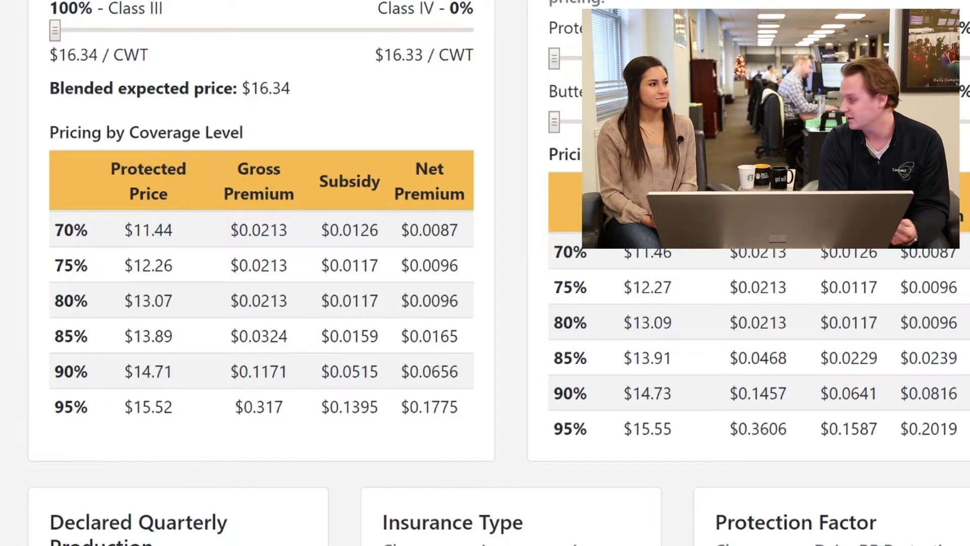
scroll(485, 273, down, 1)
scroll(485, 273, down, 3)
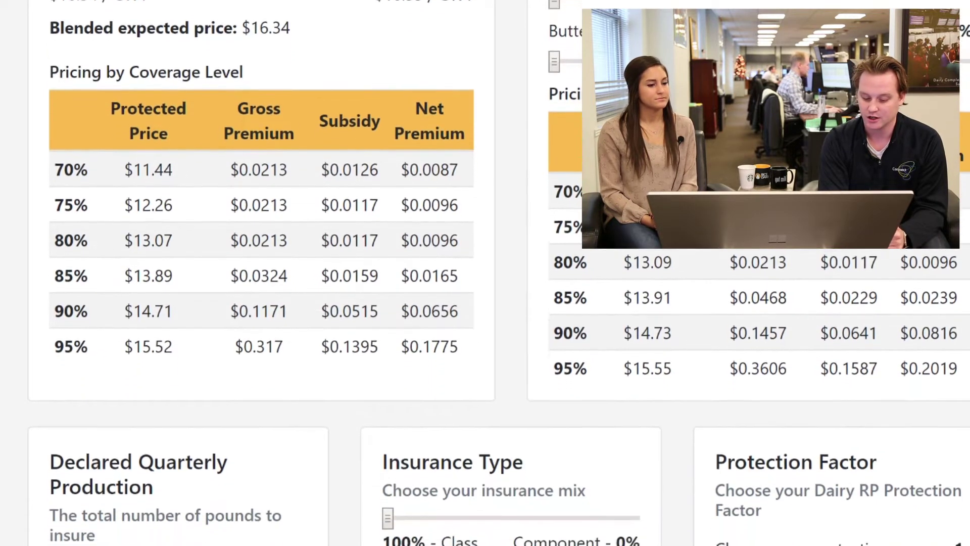
scroll(485, 273, down, 2)
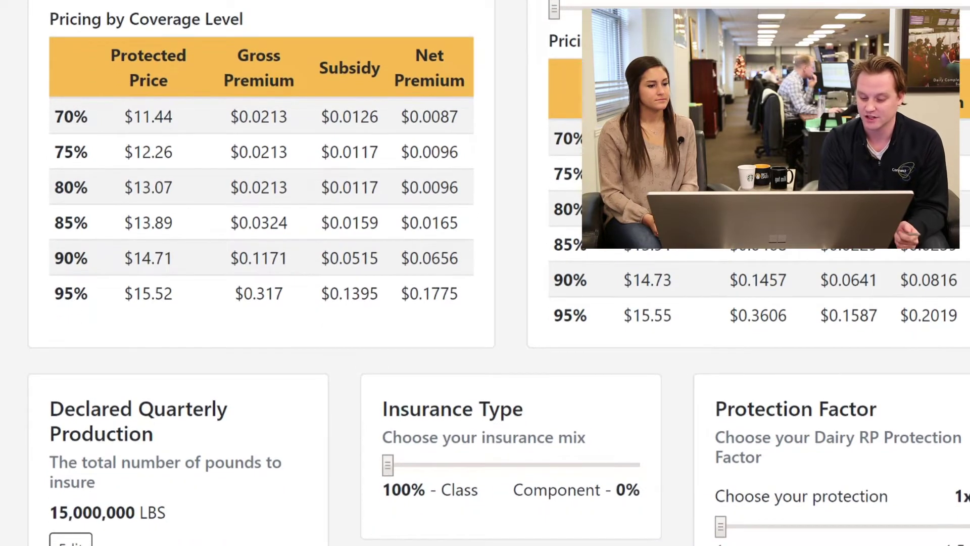
scroll(485, 273, down, 1)
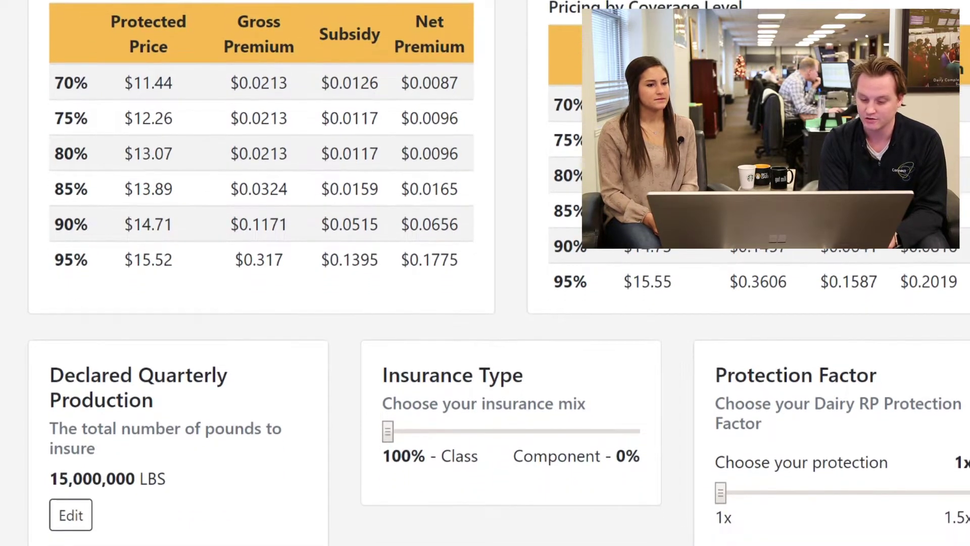
scroll(485, 273, down, 4)
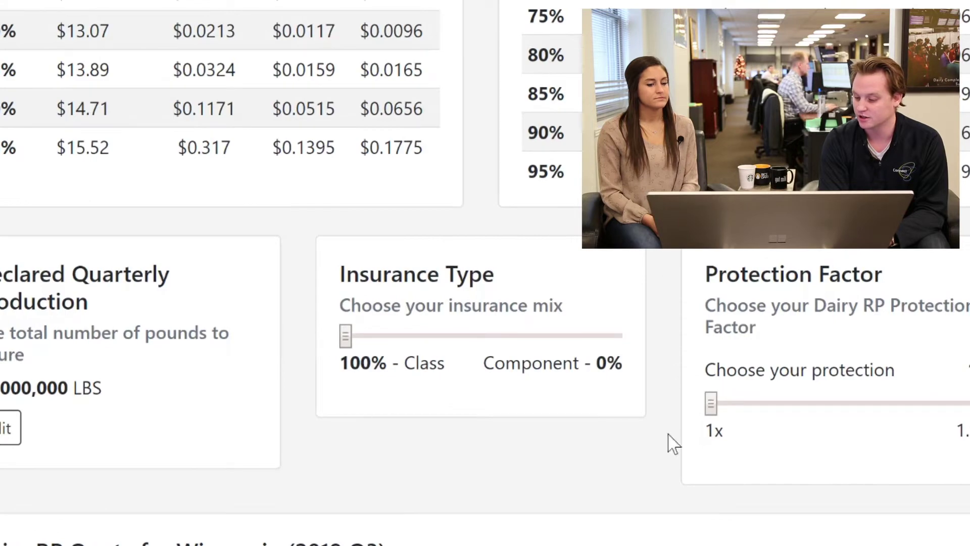
Step: Shift the insurance mix to 100% component, then to 50% class and 50% component, and review the split quote
scroll(888, 400, down, 3)
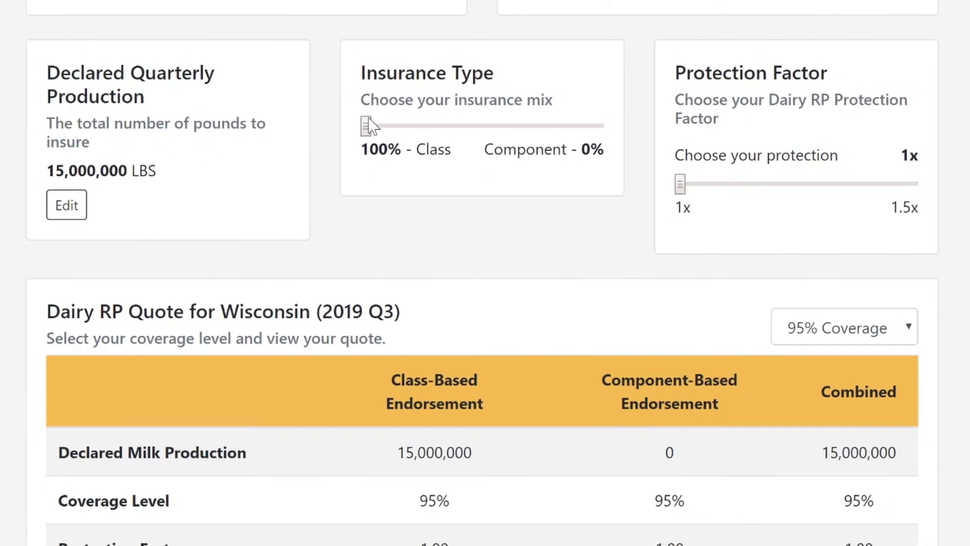
drag(350, 112, 653, 116)
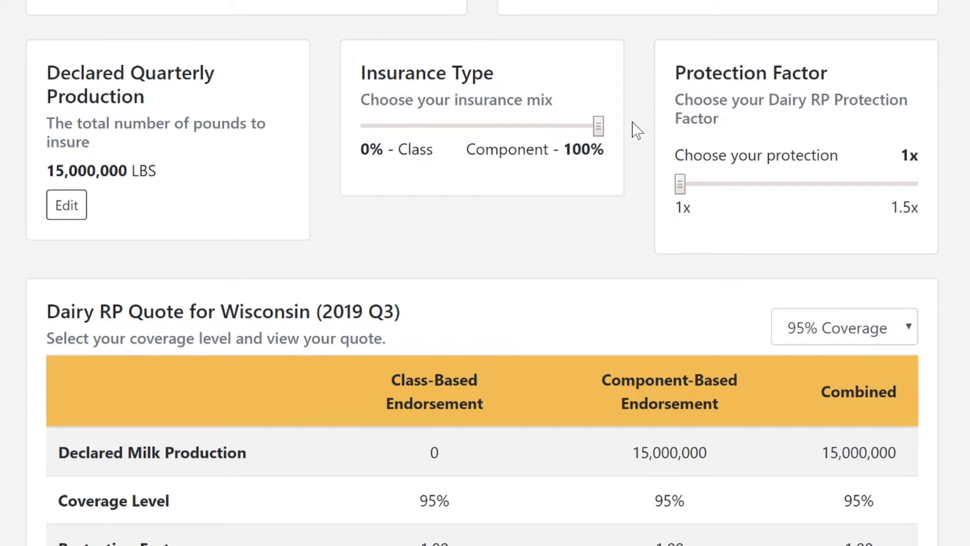
drag(600, 130, 483, 130)
scroll(467, 303, down, 4)
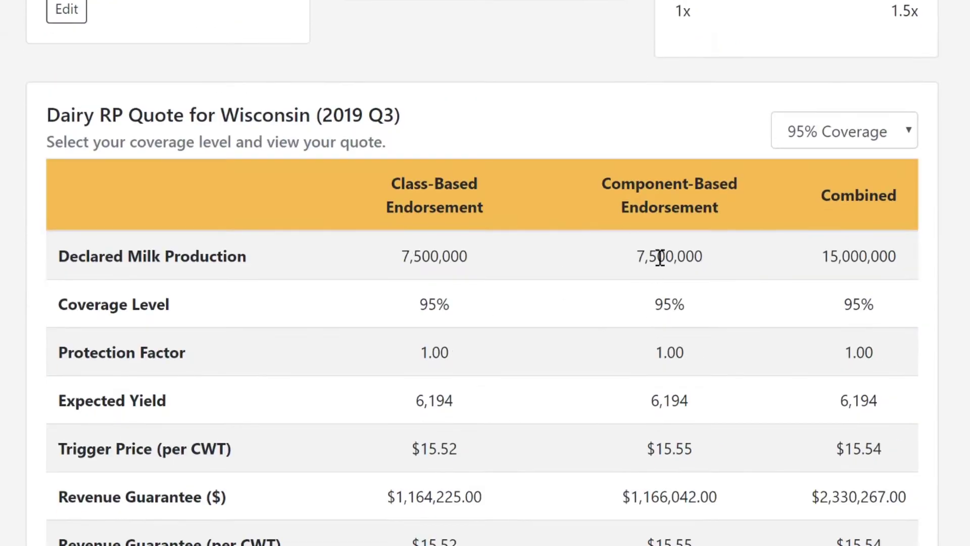
scroll(556, 450, down, 2)
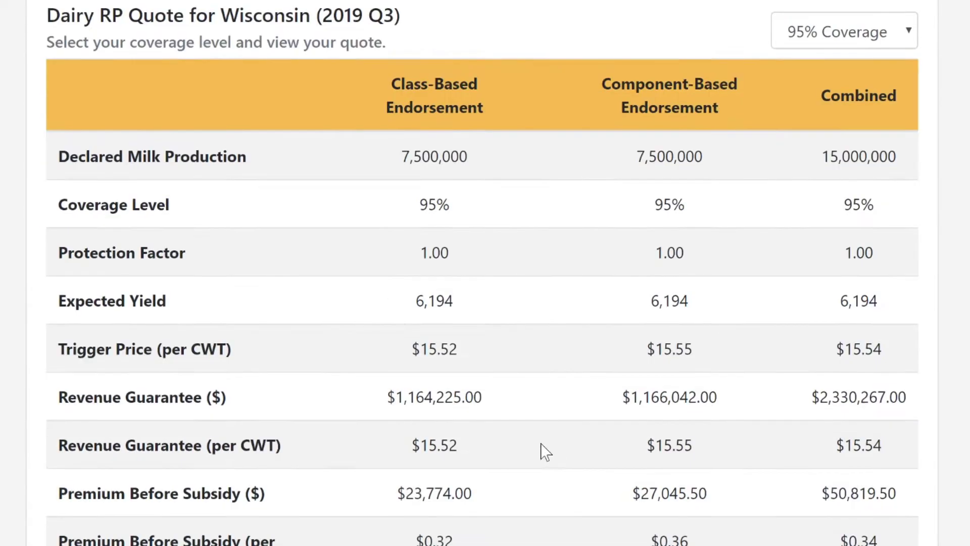
scroll(559, 451, down, 2)
Step: Return the insurance mix to 100% class and review the resulting Wisconsin 2019 Q3 quote
scroll(565, 305, up, 9)
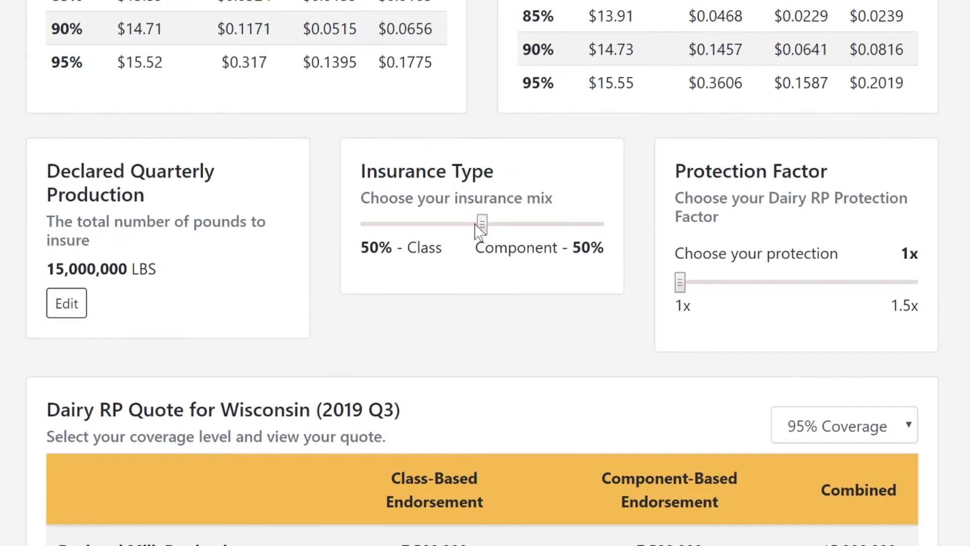
drag(480, 224, 335, 219)
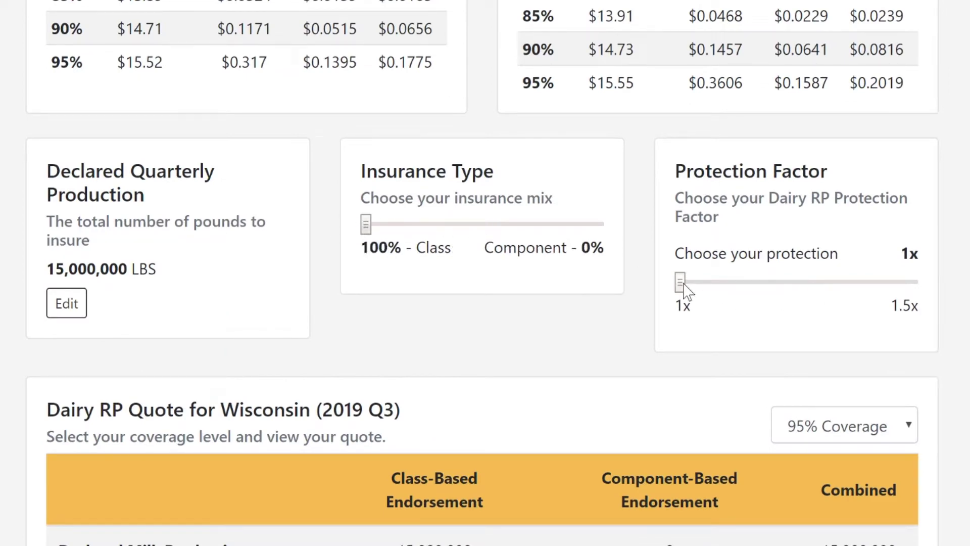
scroll(683, 289, down, 4)
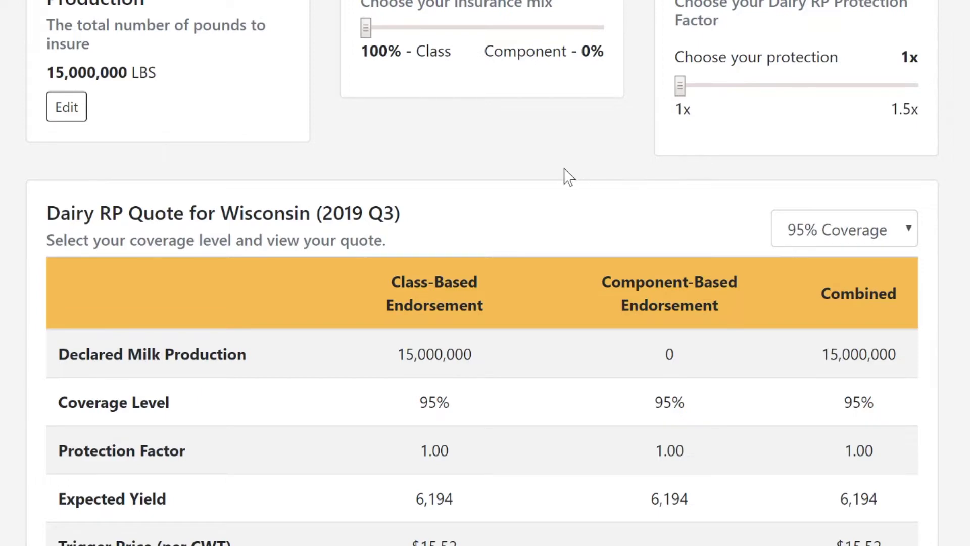
scroll(563, 173, down, 4)
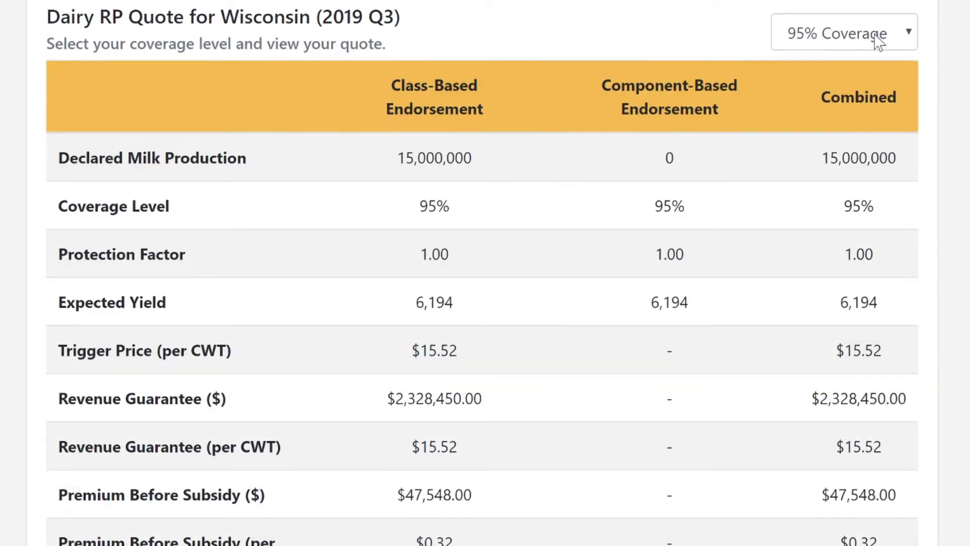
scroll(485, 273, down, 2)
scroll(485, 273, up, 2)
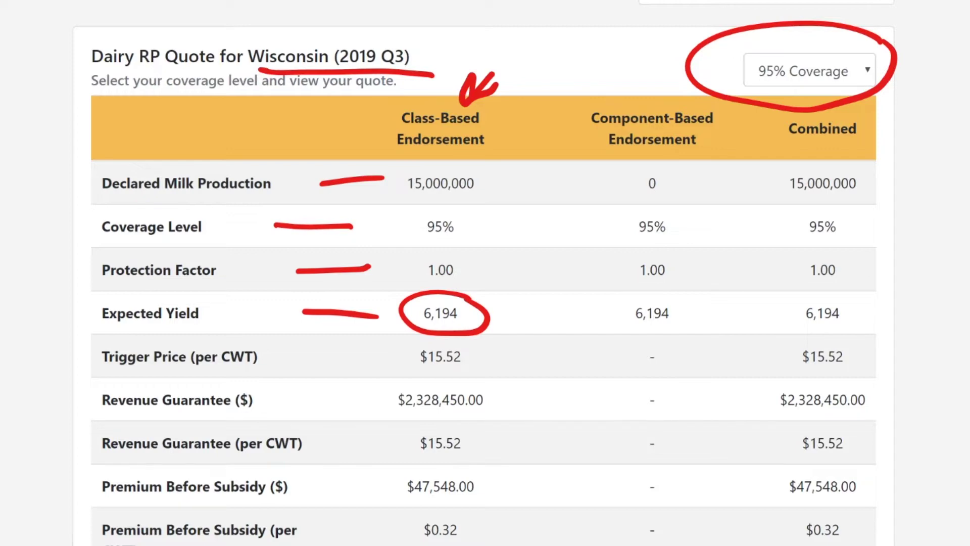
Step: Underline the class-based trigger price and revenue guarantee values in red, and draw an arrow from the trigger price to declared milk production
mouse_move(468, 374)
mouse_down()
mouse_move(430, 376)
mouse_move(488, 369)
mouse_up()
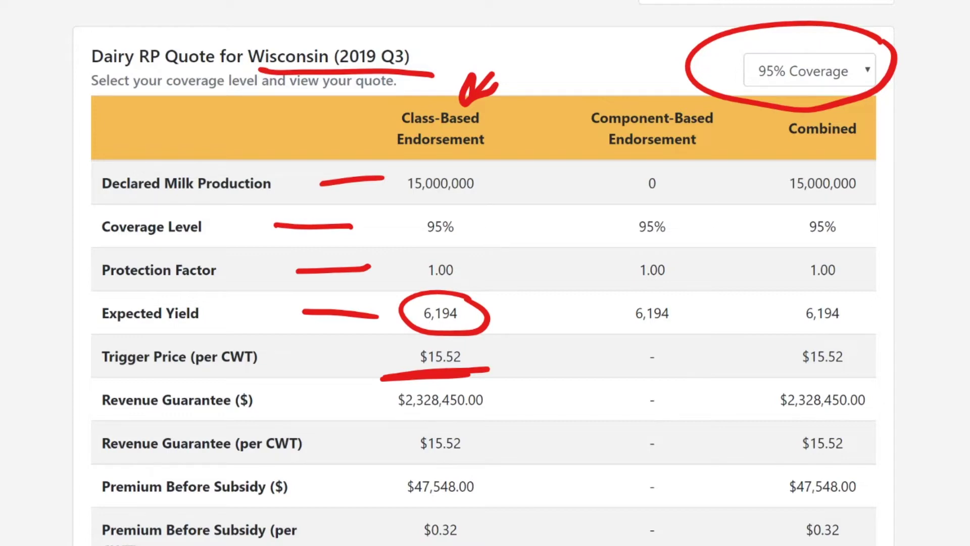
mouse_move(463, 415)
mouse_down()
mouse_move(360, 424)
mouse_move(508, 414)
mouse_up()
mouse_move(475, 360)
mouse_down()
mouse_move(525, 306)
mouse_move(467, 187)
mouse_move(506, 192)
mouse_up()
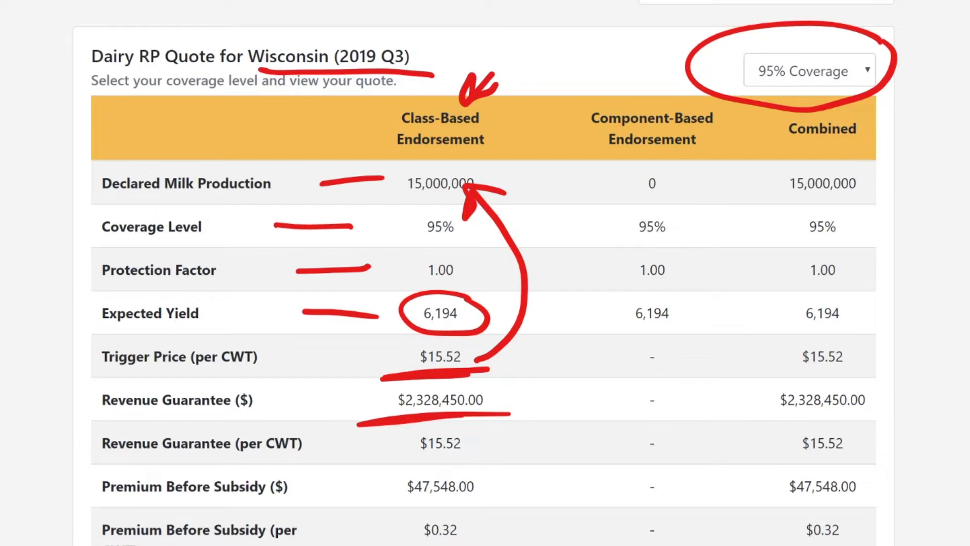
drag(393, 460, 480, 455)
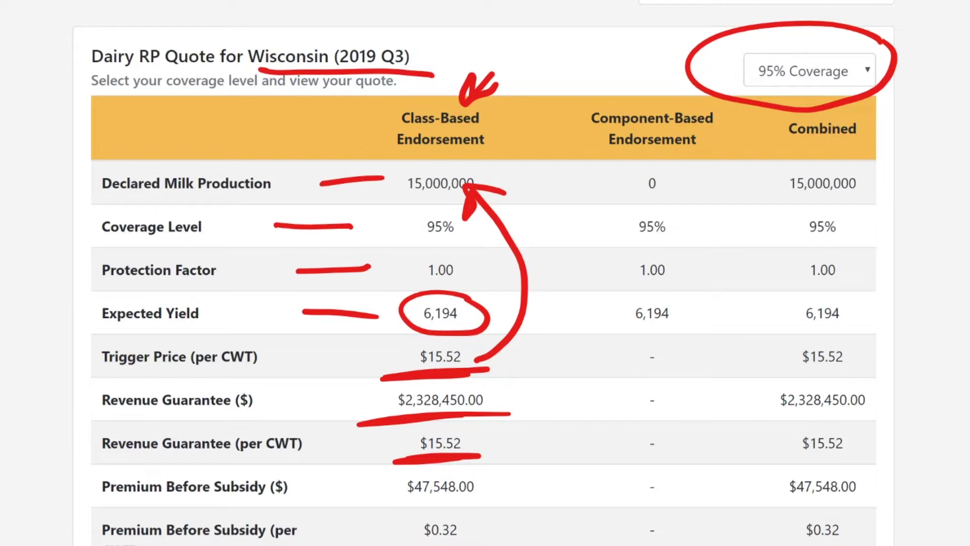
mouse_move(314, 363)
mouse_down()
mouse_move(353, 348)
mouse_move(345, 370)
mouse_up()
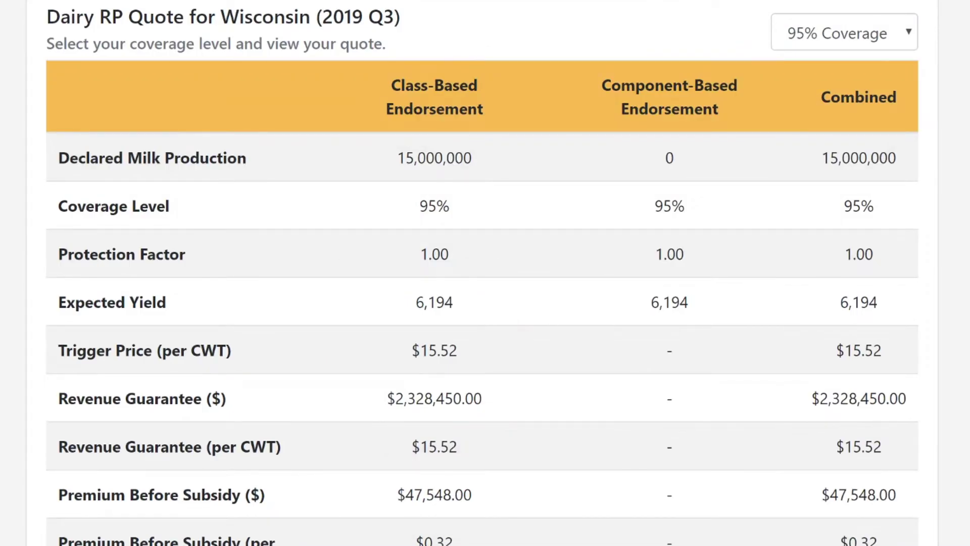
Step: Examine the class-based premium before subsidy, the total and per-CWT subsidy, and the premium after subsidy, highlighting each value
scroll(895, 73, down, 5)
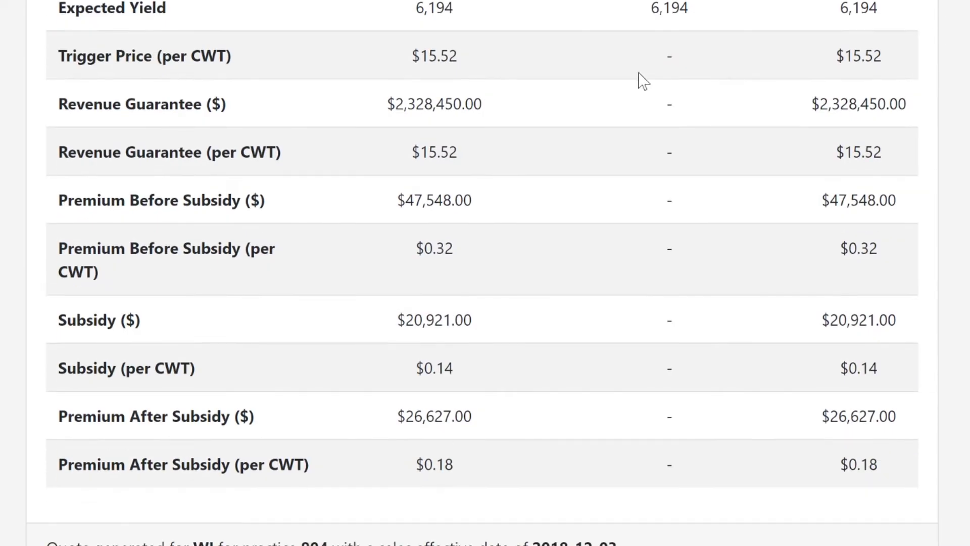
drag(405, 201, 481, 206)
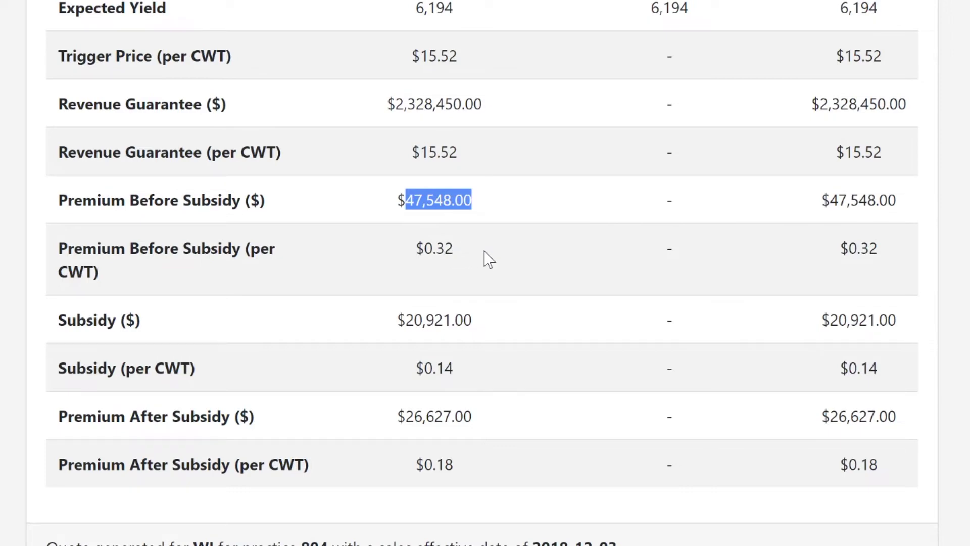
scroll(489, 263, down, 2)
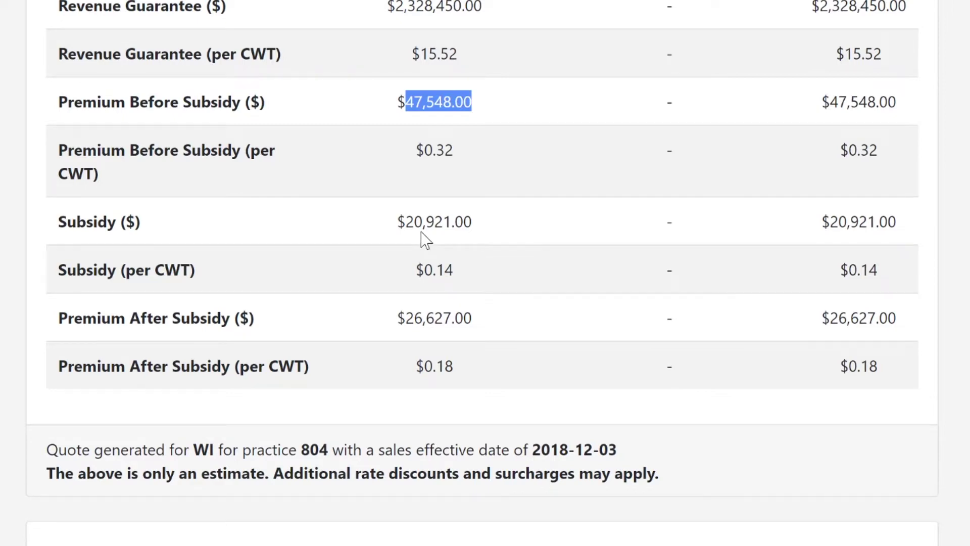
drag(406, 222, 481, 235)
drag(416, 273, 458, 277)
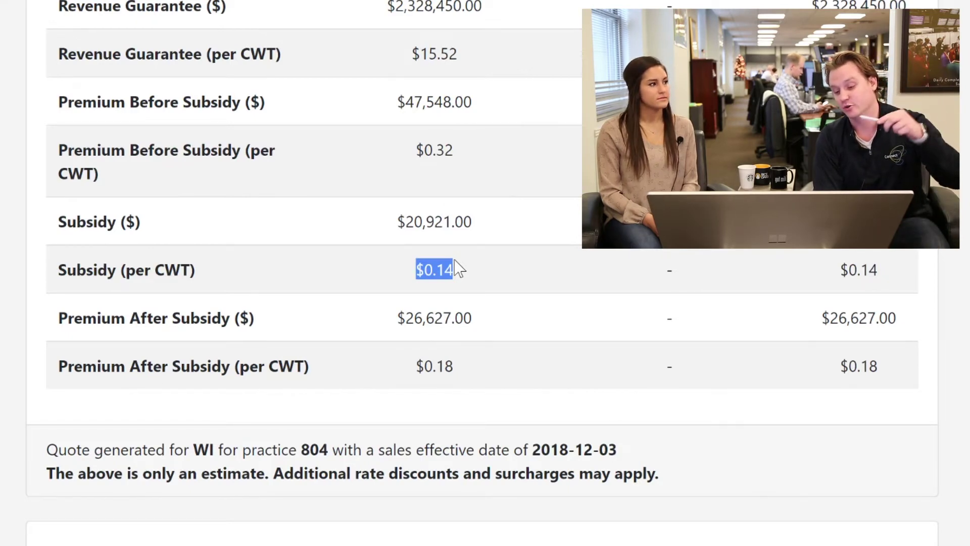
drag(399, 320, 509, 331)
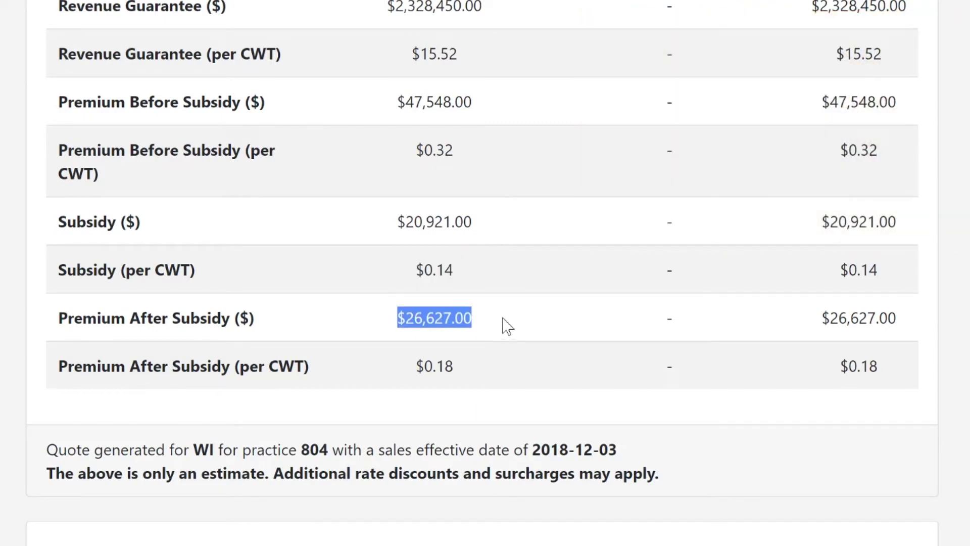
click(493, 306)
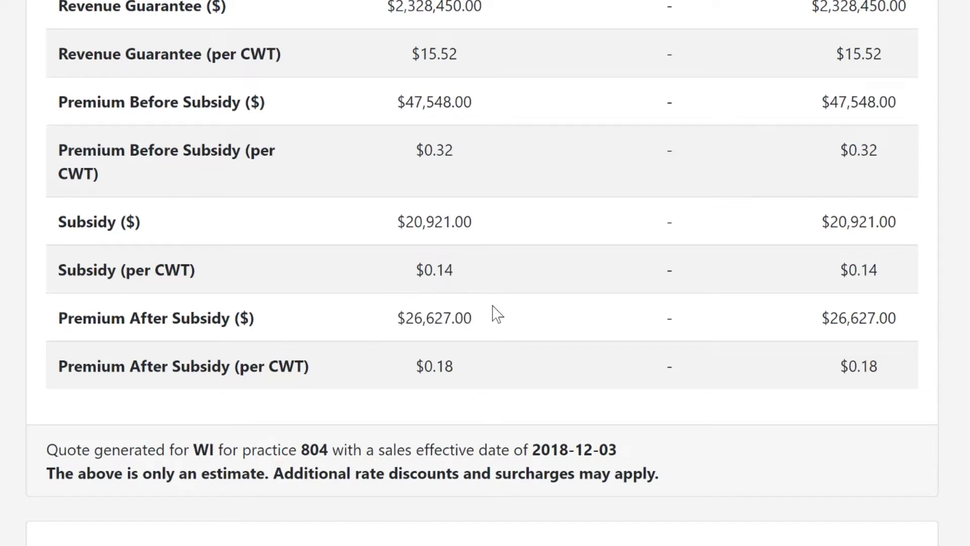
drag(397, 319, 498, 329)
click(501, 331)
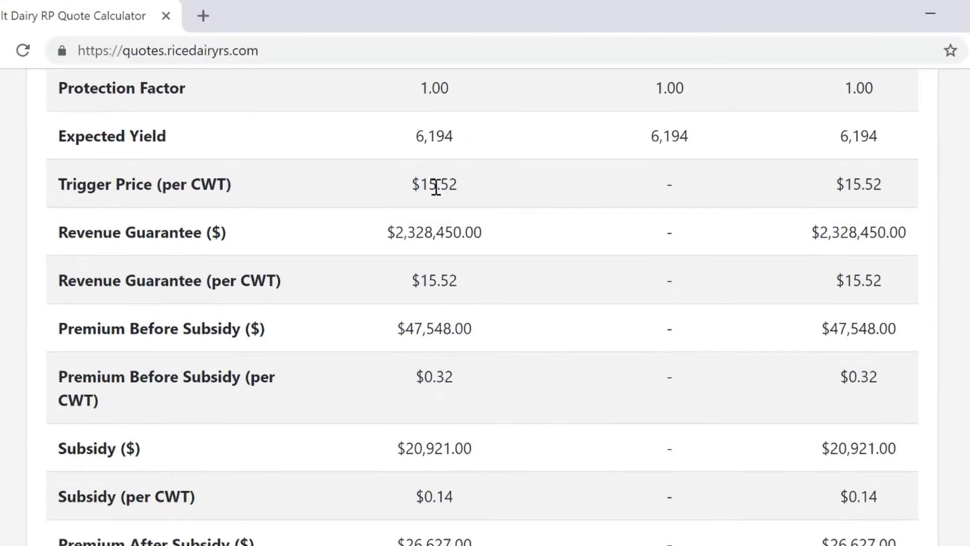
Step: Compare the class-based trigger price with the premium before subsidy, the subsidy and the premium after subsidy by highlighting each value
double_click(464, 189)
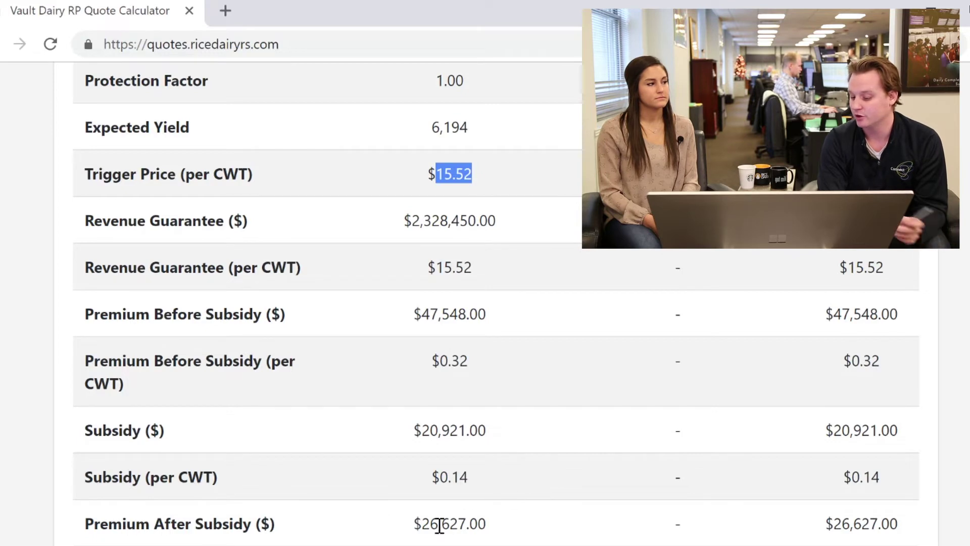
drag(423, 526, 487, 531)
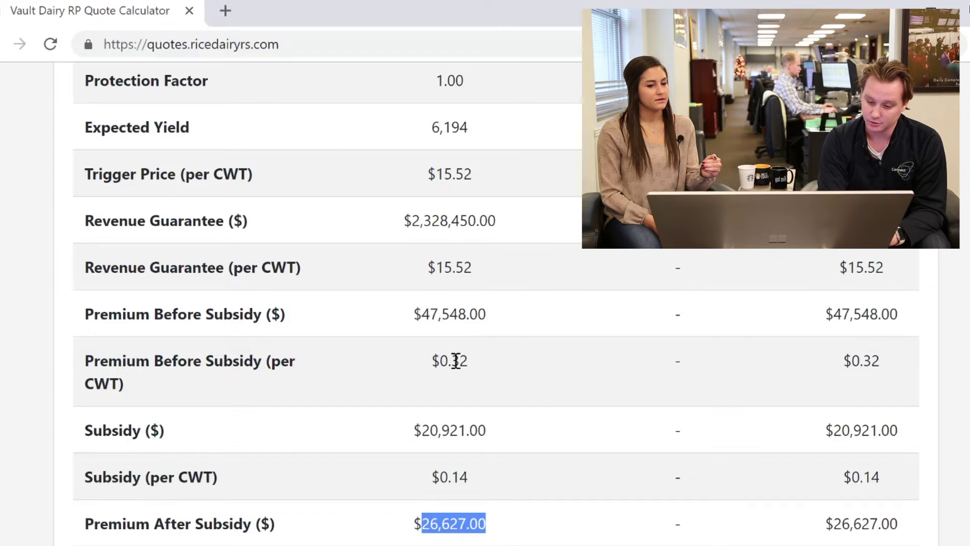
drag(421, 314, 494, 323)
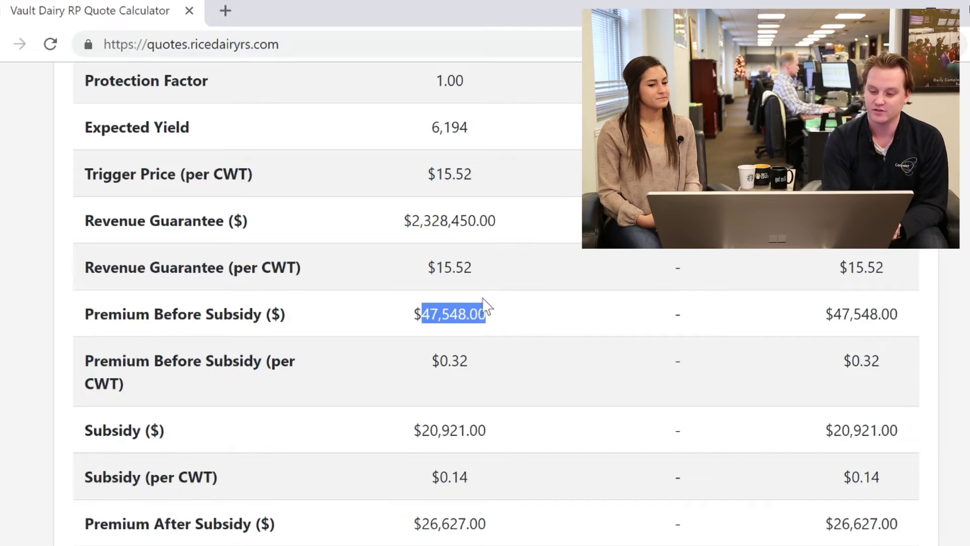
drag(435, 174, 479, 179)
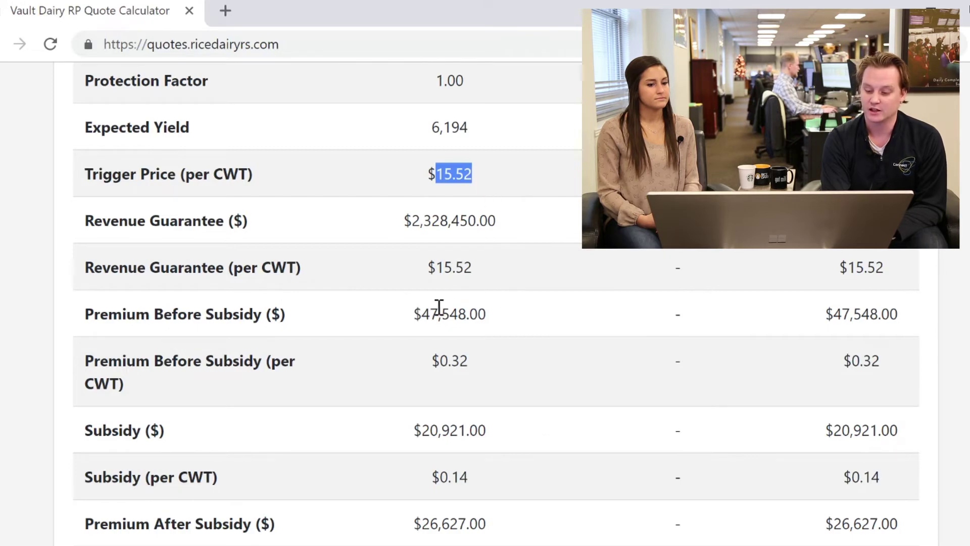
drag(420, 313, 493, 322)
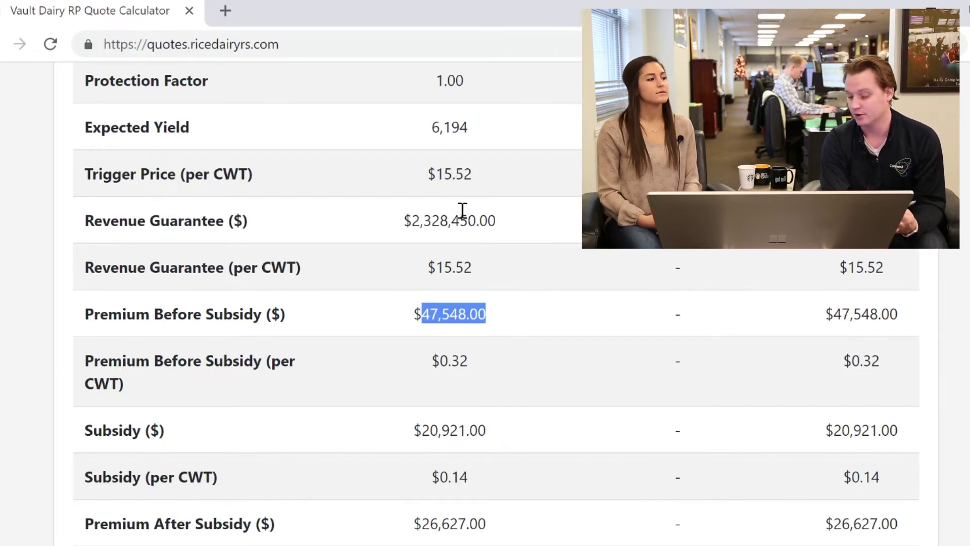
drag(424, 431, 481, 431)
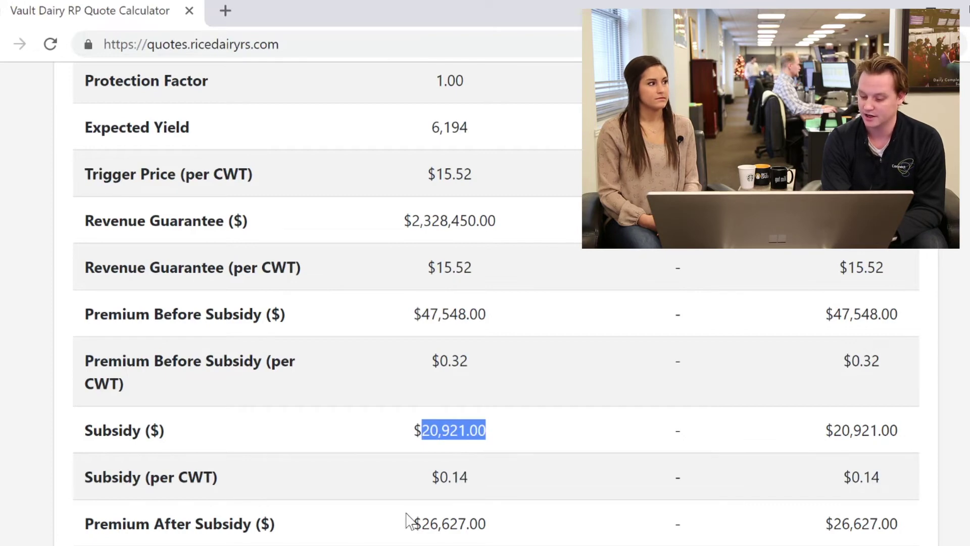
drag(412, 528, 486, 518)
click(436, 544)
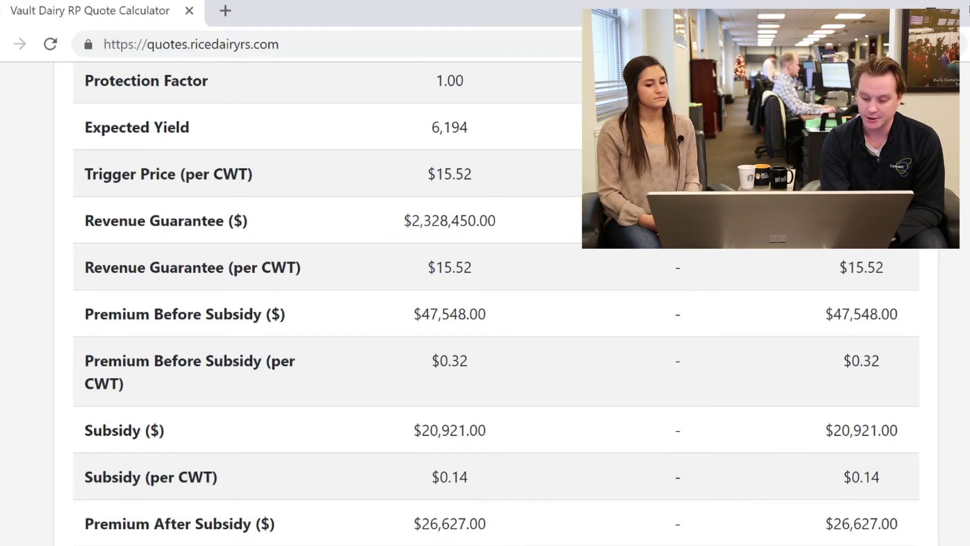
Step: Check the sales effective date in the note below the quote, then return to the quote's premium and guarantee rows
scroll(507, 541, down, 2)
scroll(507, 542, up, 4)
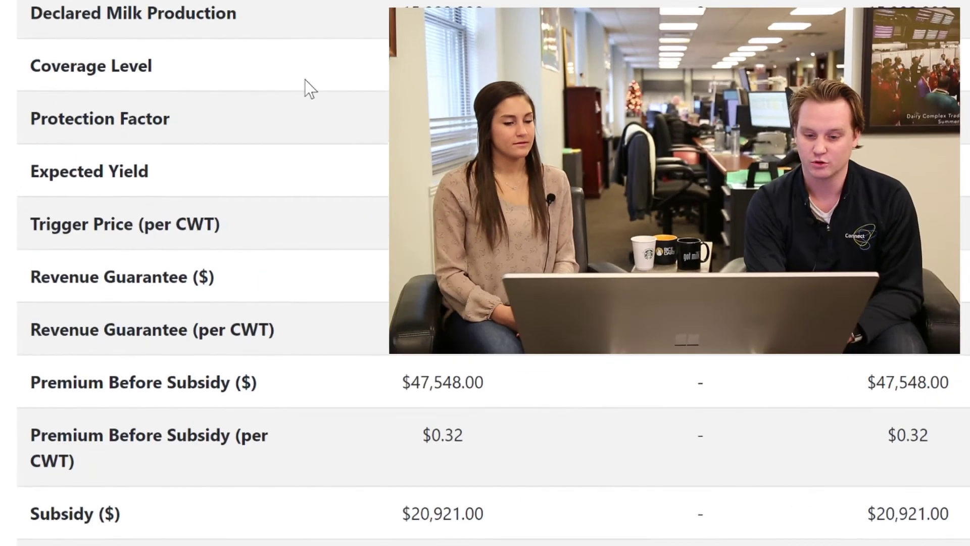
scroll(309, 89, down, 8)
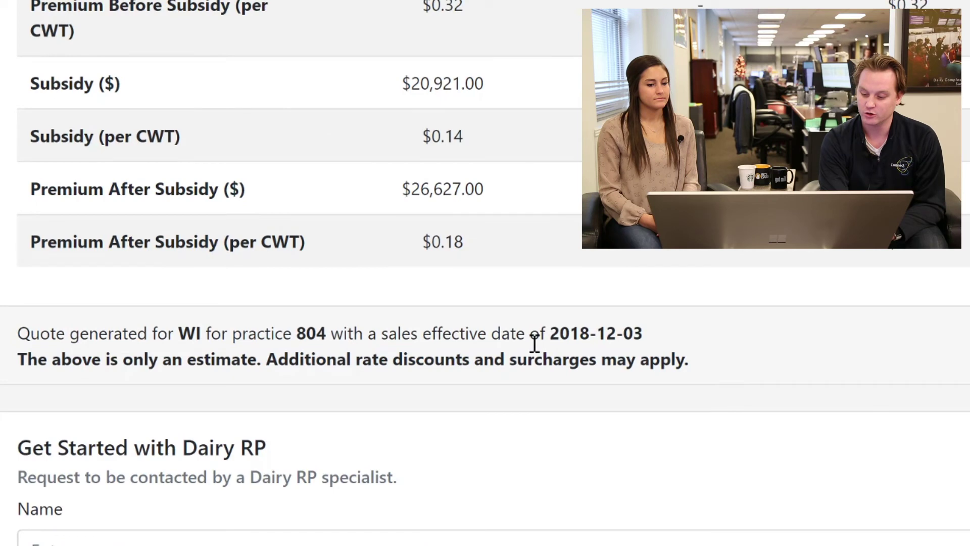
drag(559, 338, 631, 338)
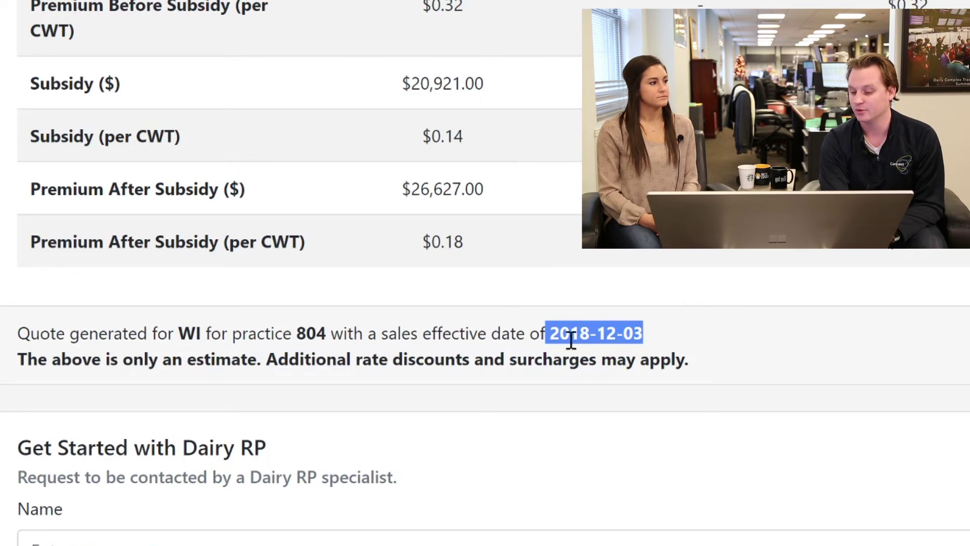
click(683, 341)
scroll(667, 352, up, 3)
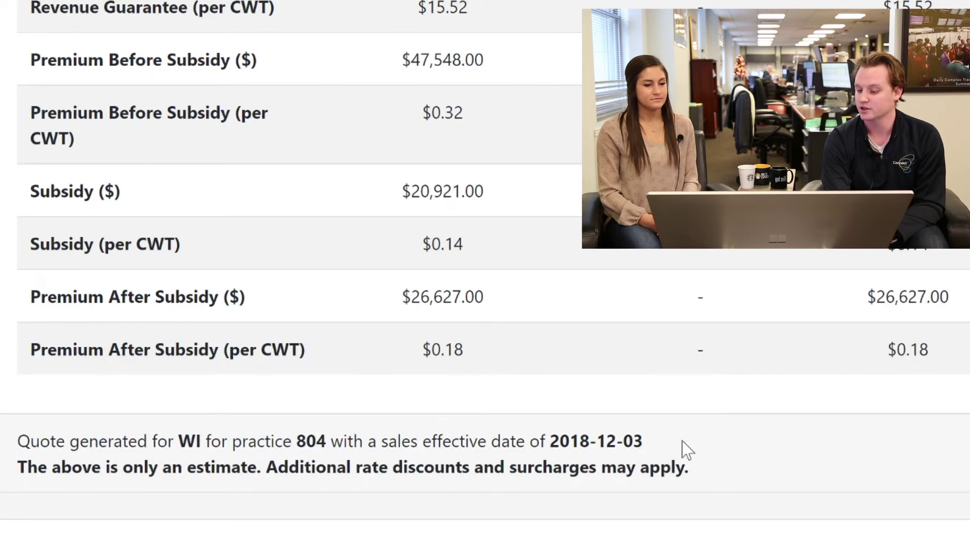
scroll(683, 441, up, 5)
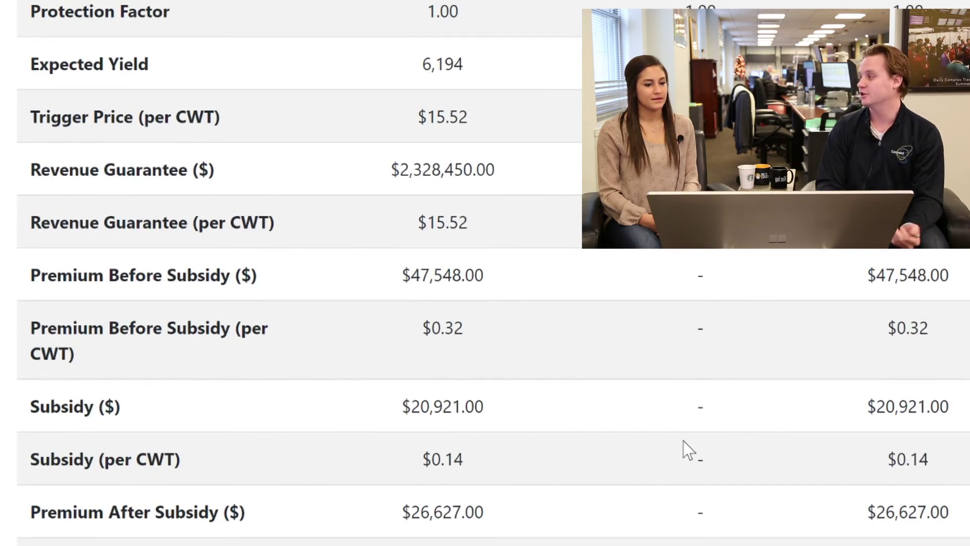